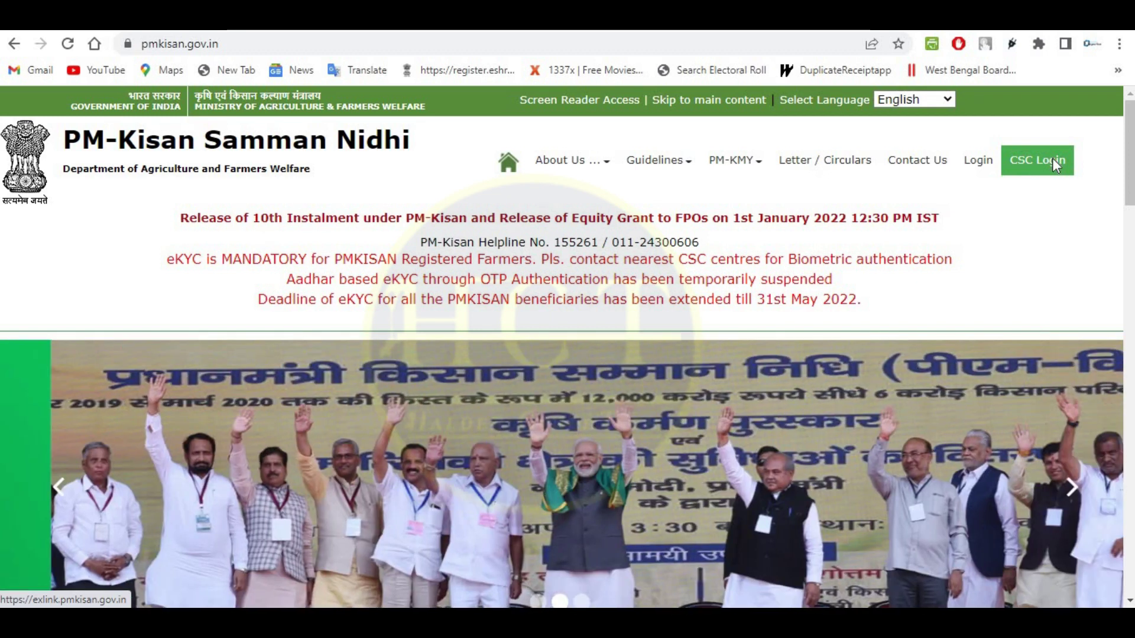
Step: Under CSC Login, start a Farmer Registration and search the farmer's Aadhaar number
left_click(1053, 164)
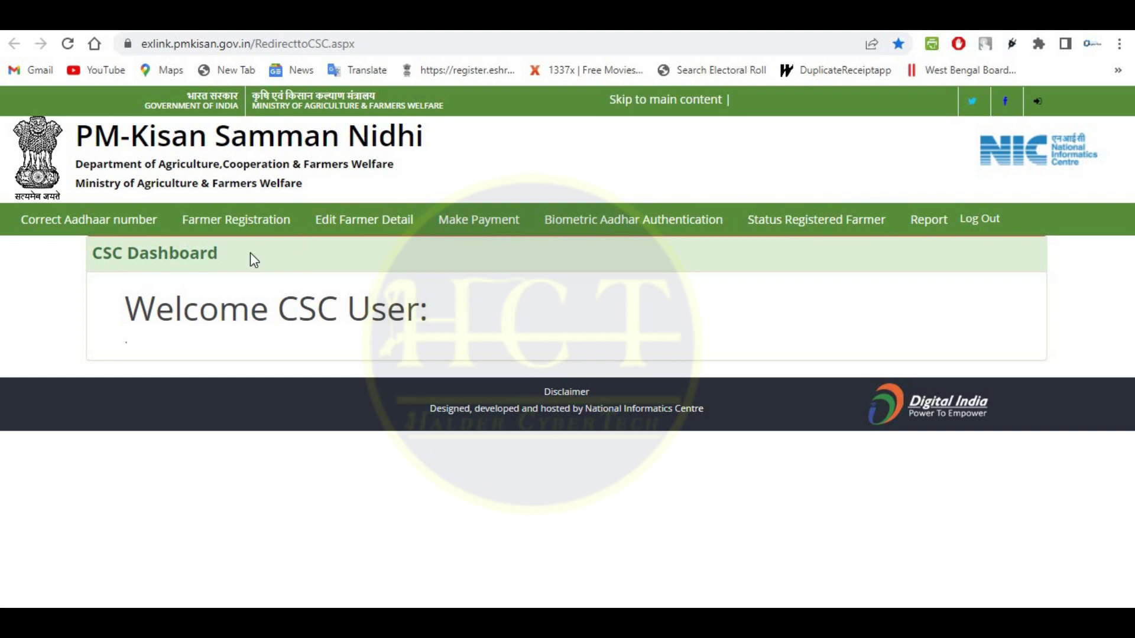
left_click(236, 225)
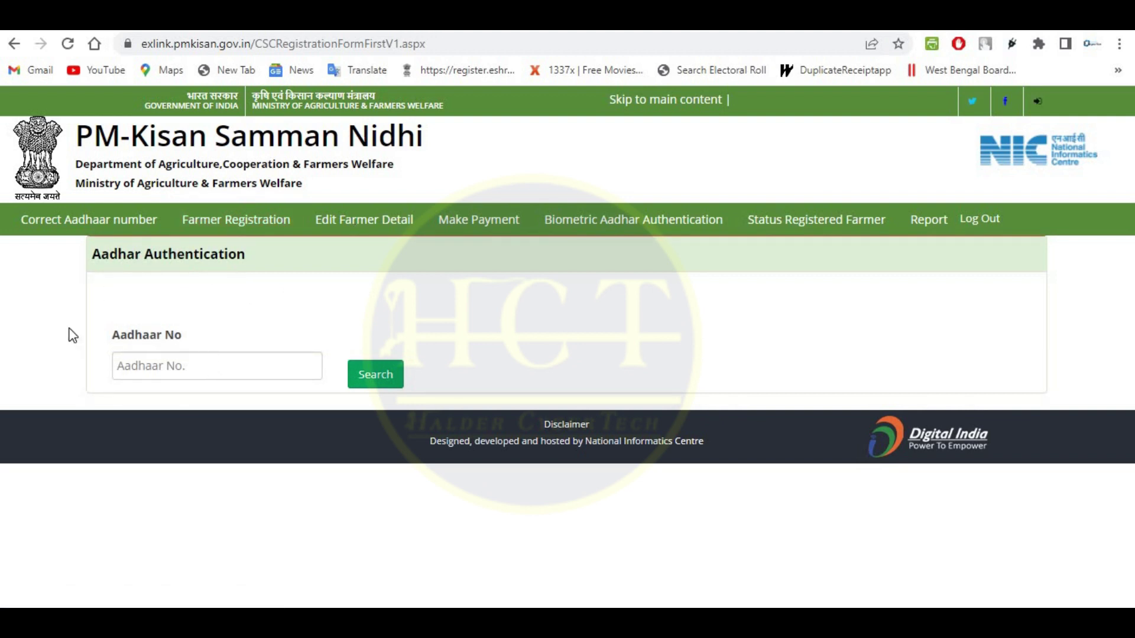
left_click(178, 367)
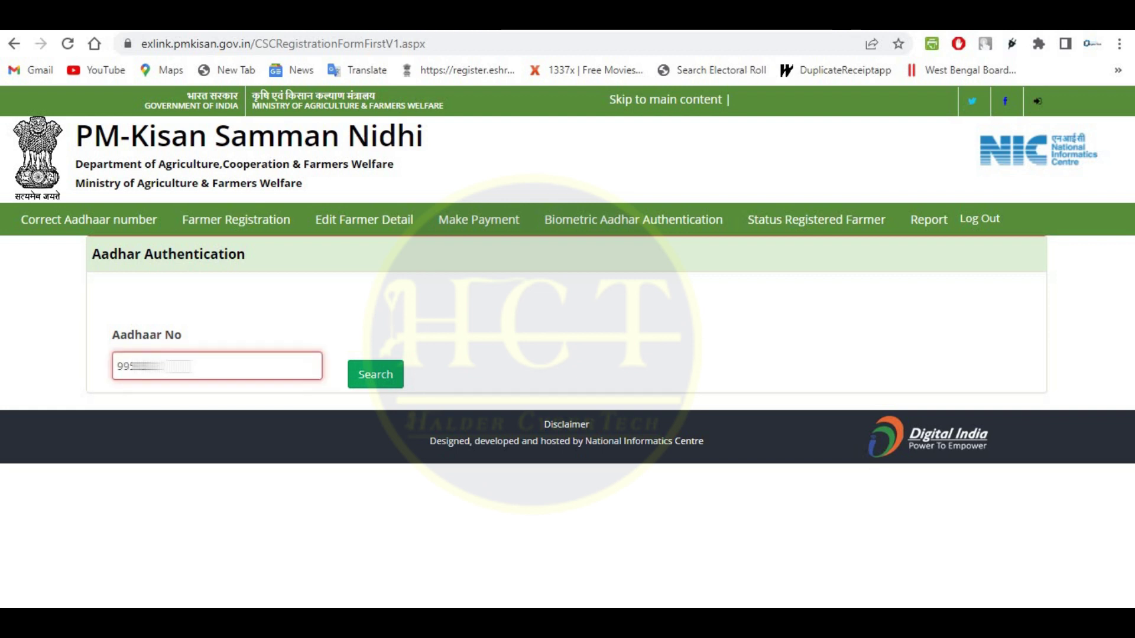
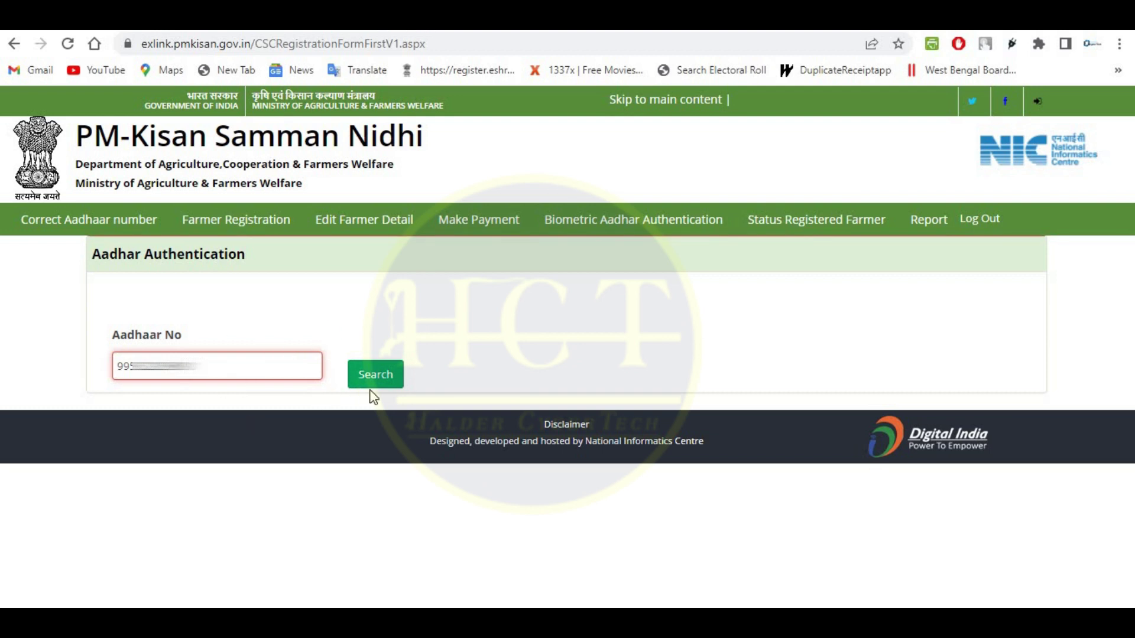
left_click(383, 374)
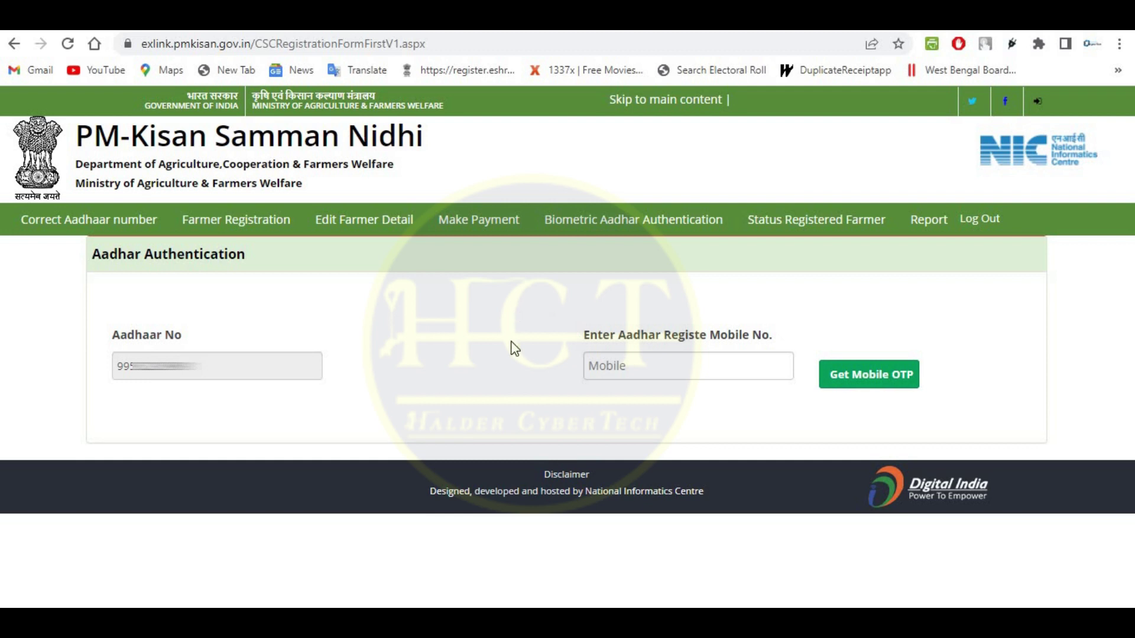
Step: Fill the farmer's registered mobile number, then request and submit the mobile OTP received
left_click(623, 373)
left_click(650, 398)
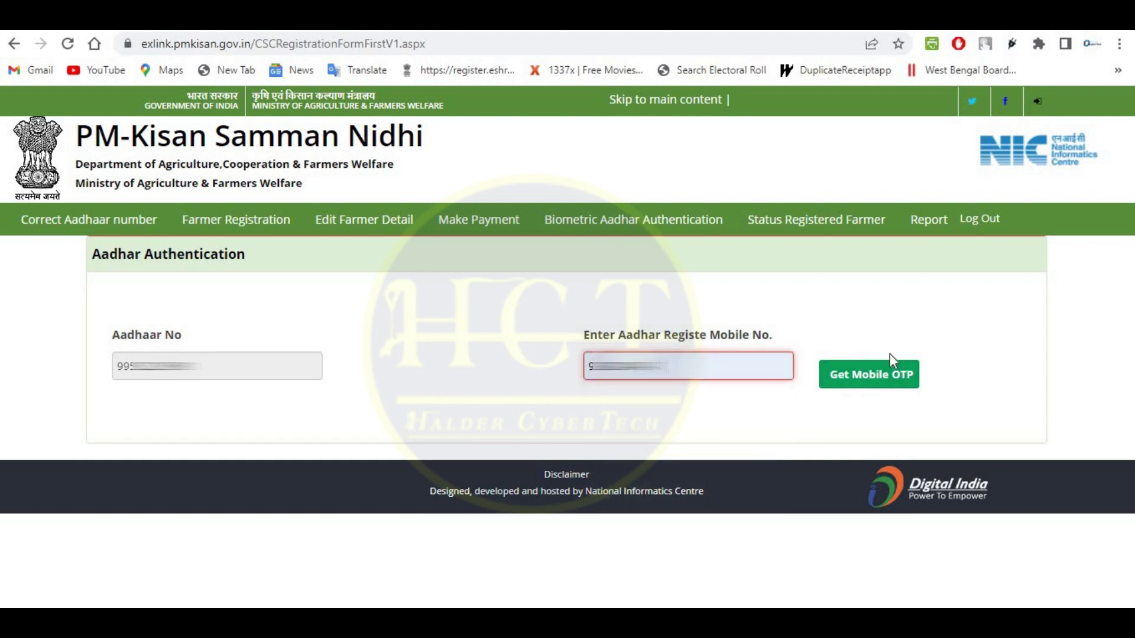
left_click(855, 383)
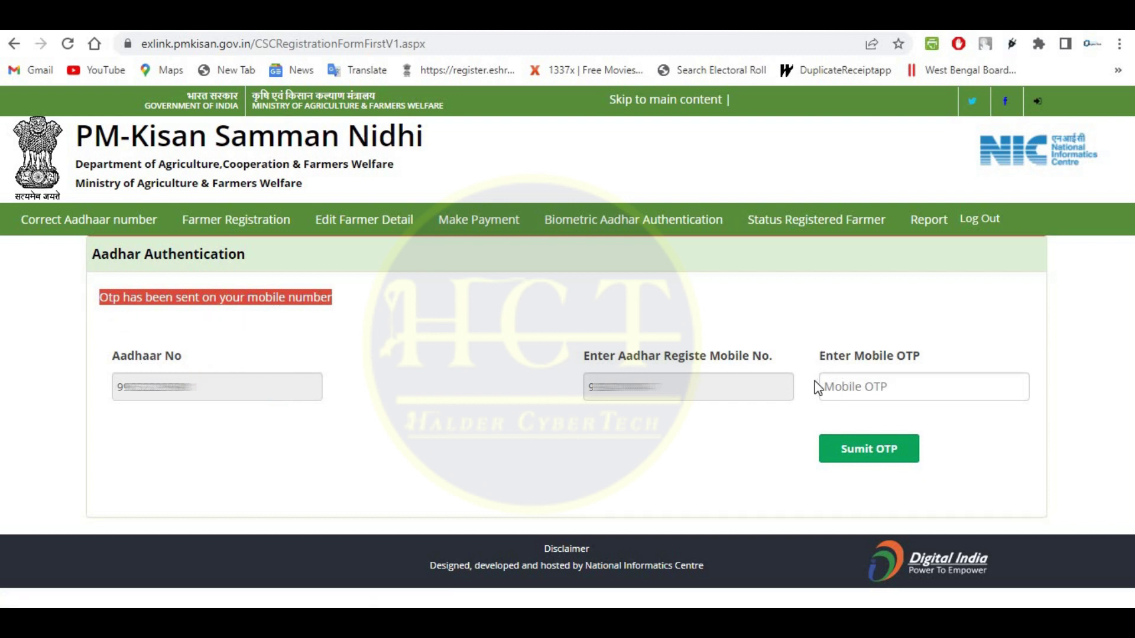
left_click(840, 387)
left_click(869, 449)
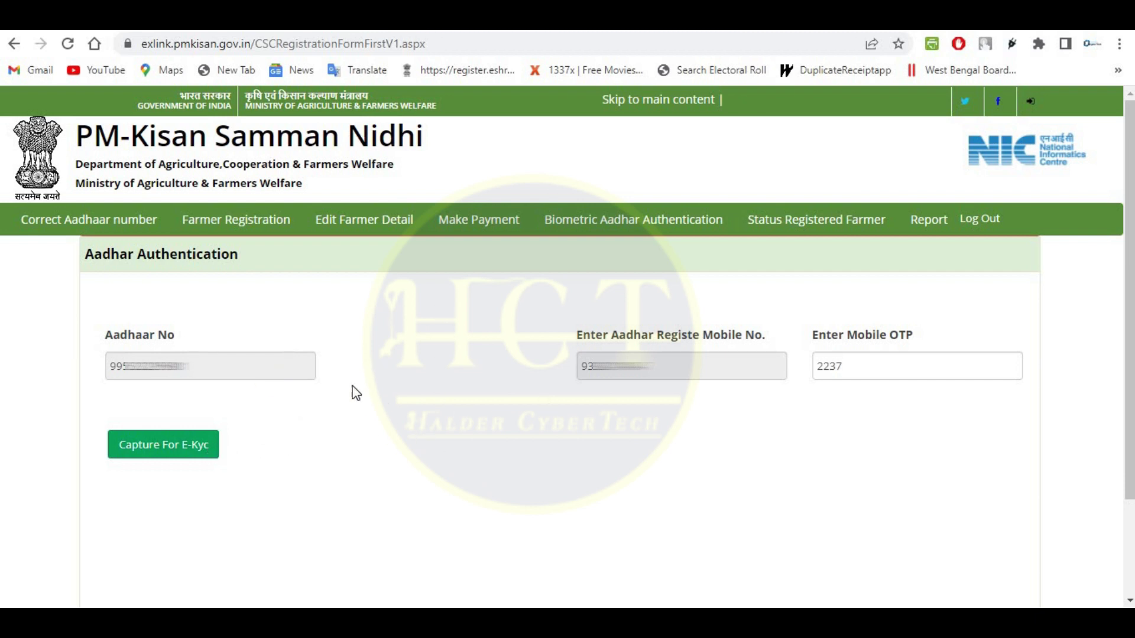
Step: Capture the farmer's fingerprint for e-KYC and submit the authentication
left_click(162, 450)
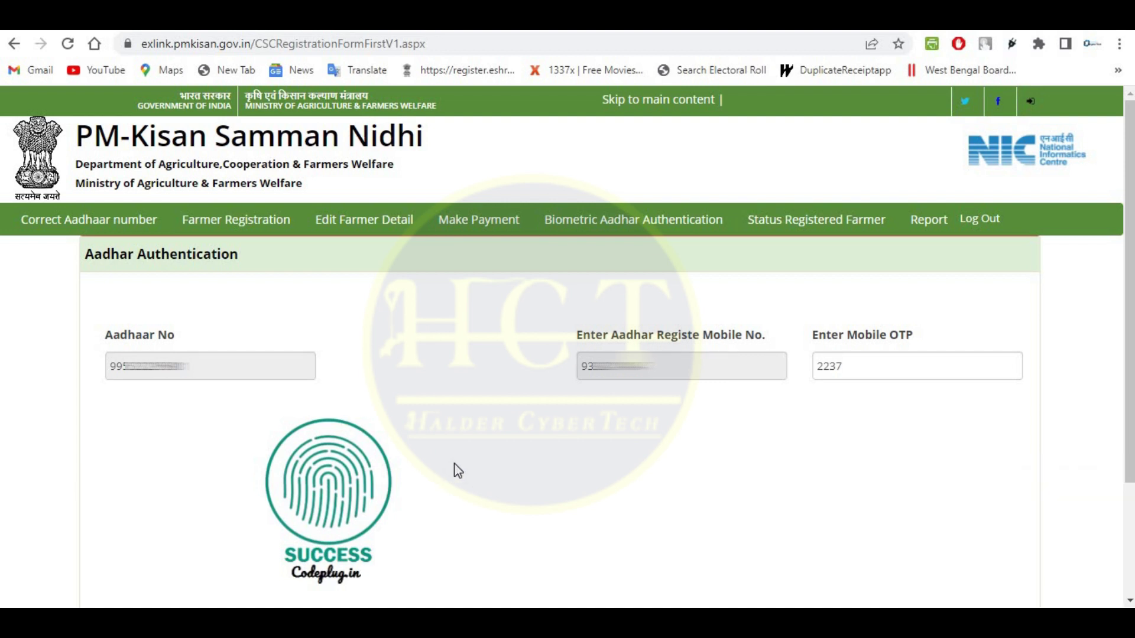
scroll(456, 462, "down", 3)
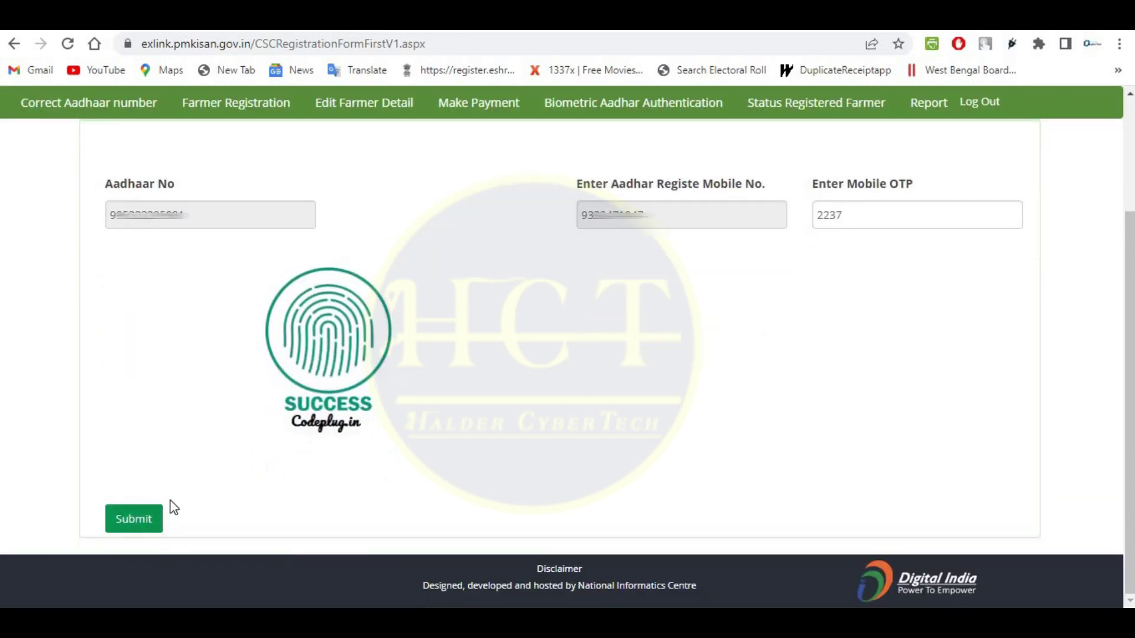
left_click(136, 520)
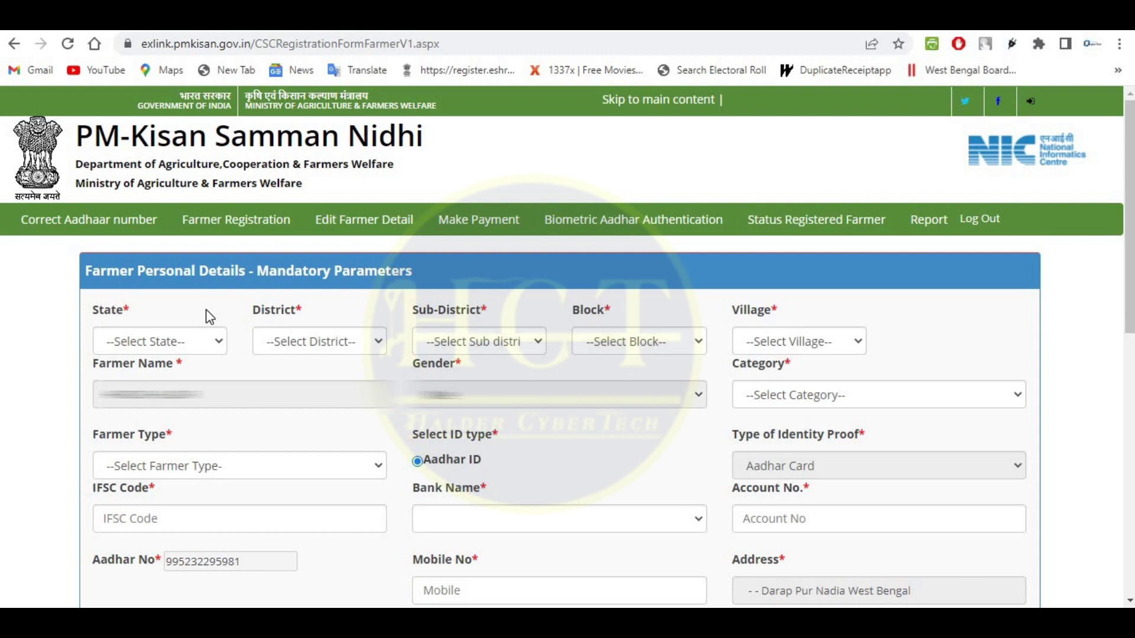
Step: Set state WEST BENGAL, district NADIA, sub-district Chakdah and block CHAKDAH
left_click(148, 346)
scroll(287, 285, "down", 5)
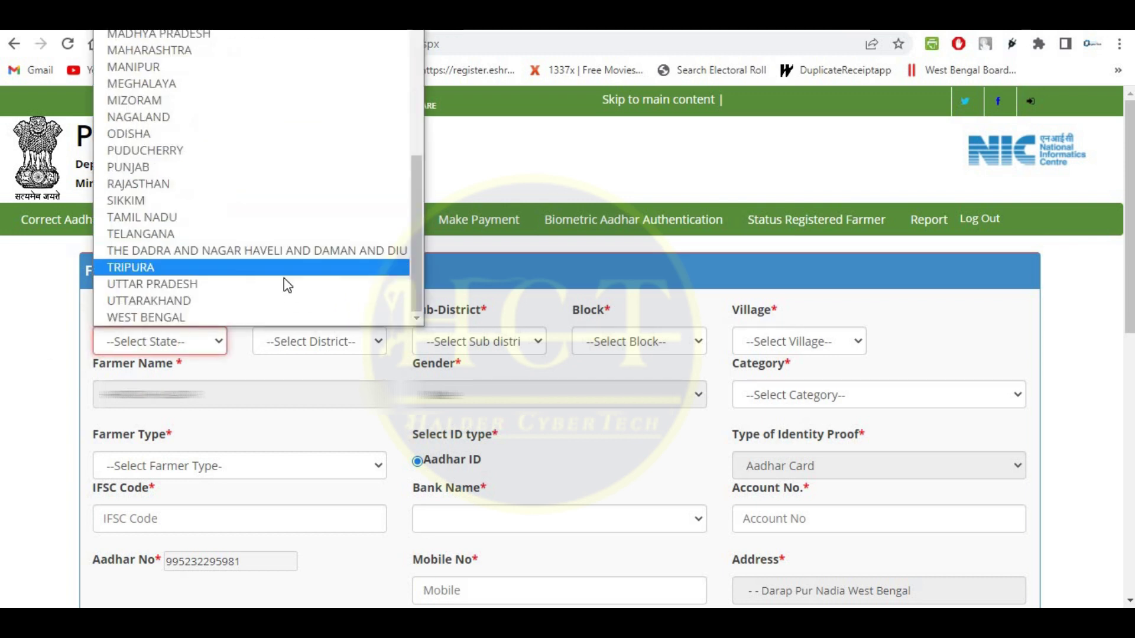
left_click(164, 318)
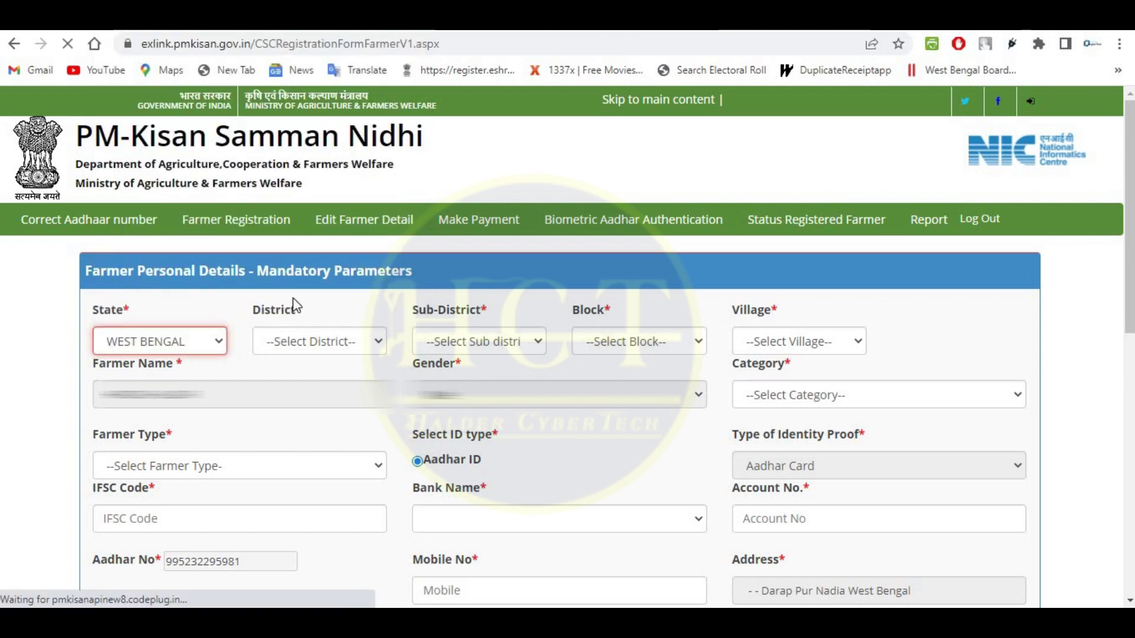
left_click(310, 341)
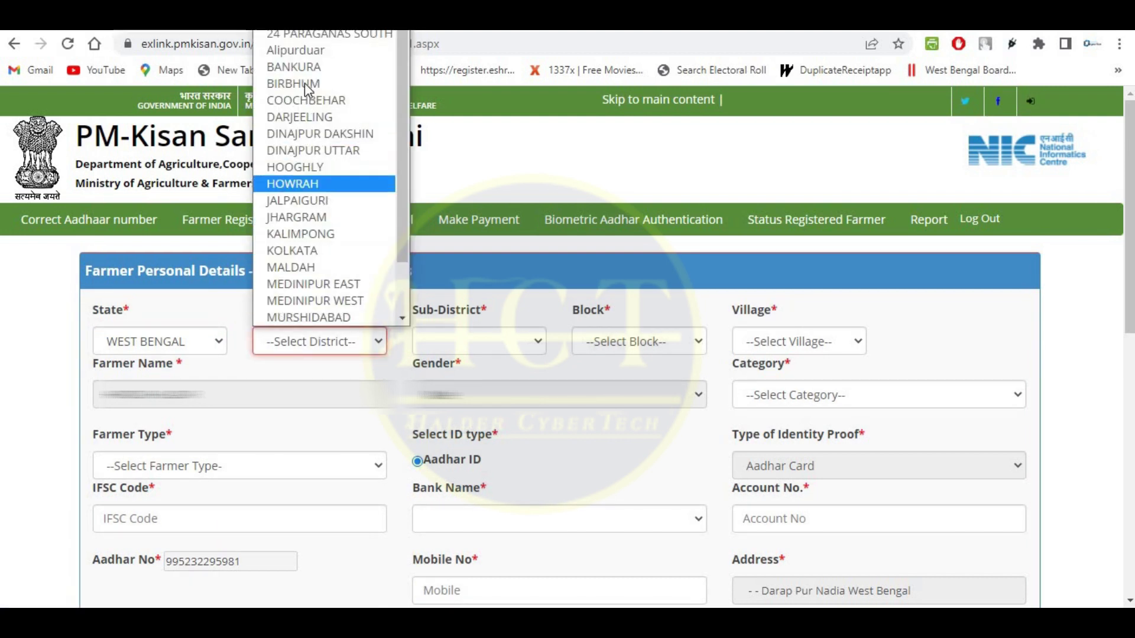
scroll(305, 201, "down", 2)
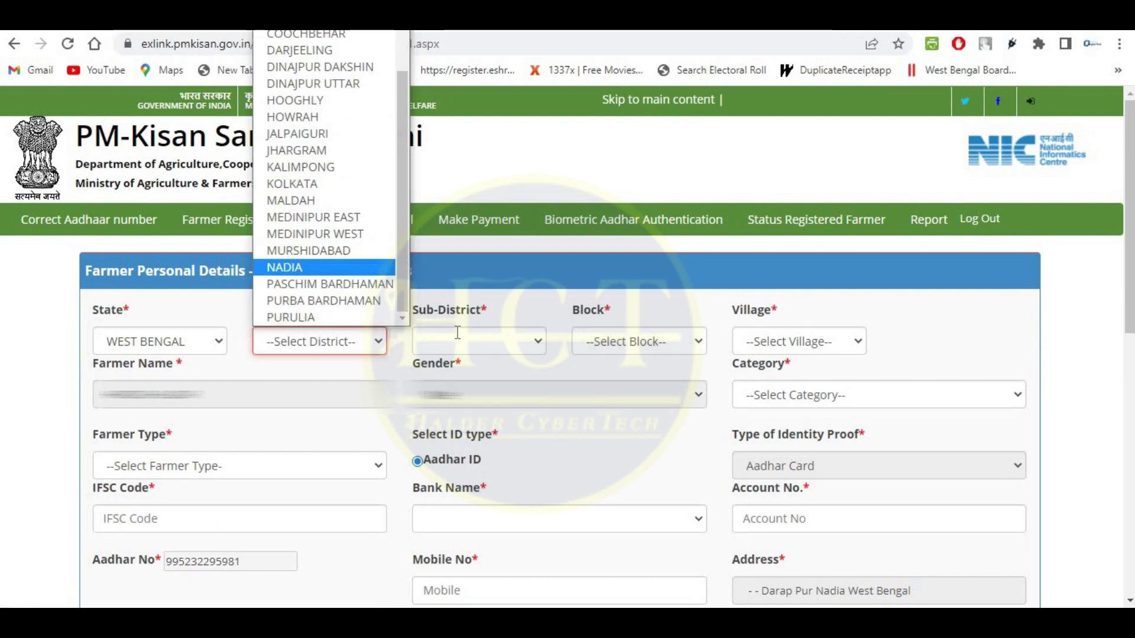
left_click(307, 269)
left_click(487, 349)
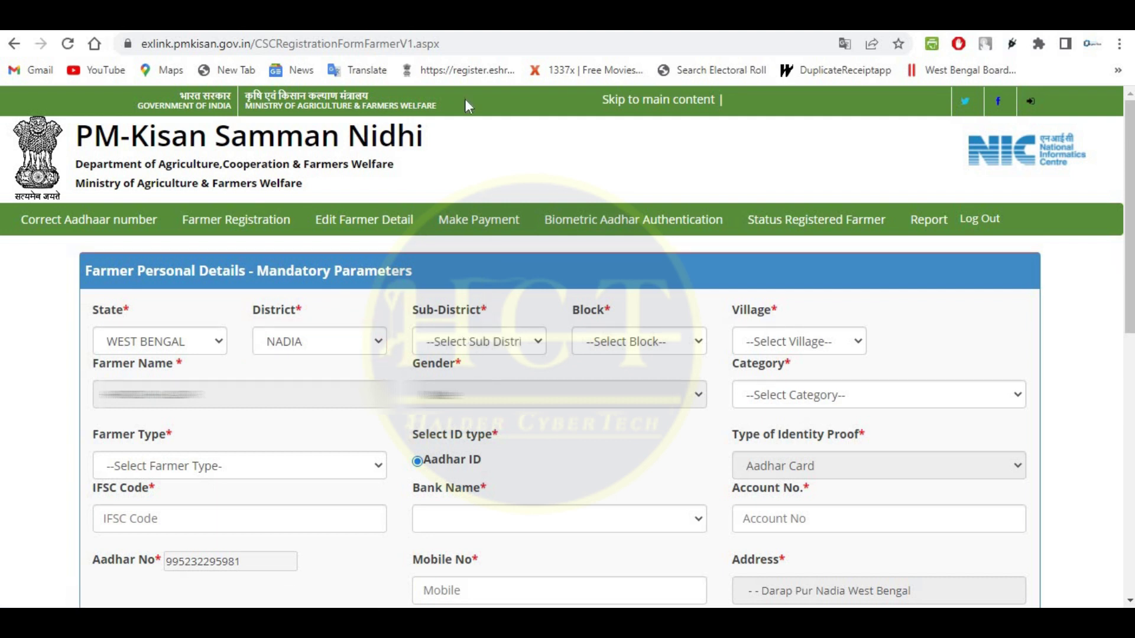
key("Return")
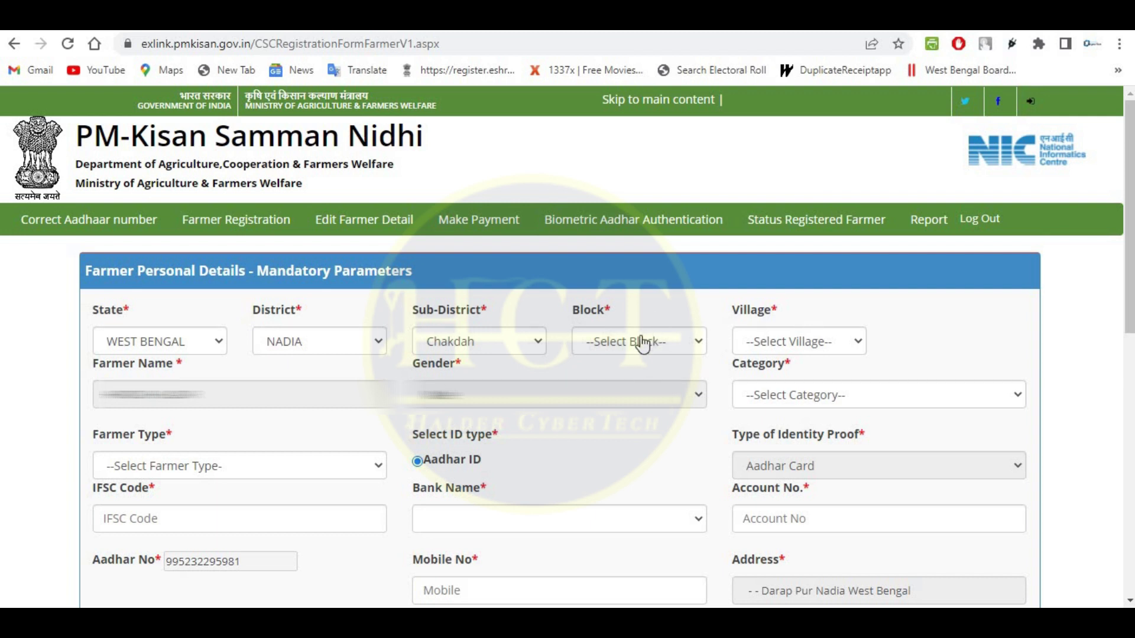
left_click(646, 338)
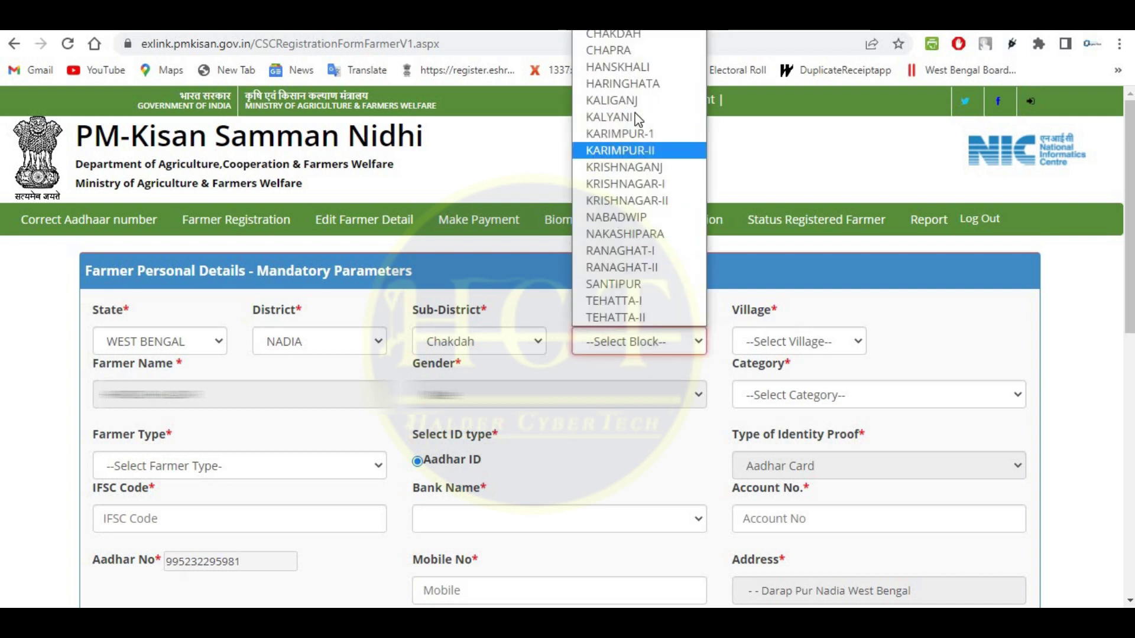
key("Return")
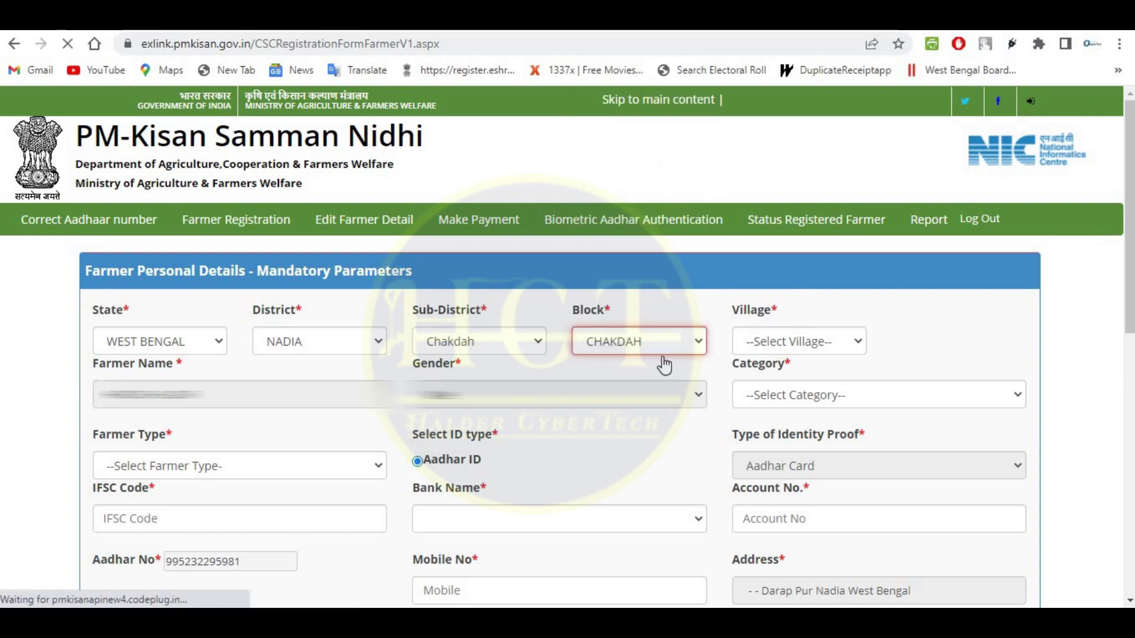
Step: Choose village Balia (322277) and set the farmer's category to SC
left_click(758, 342)
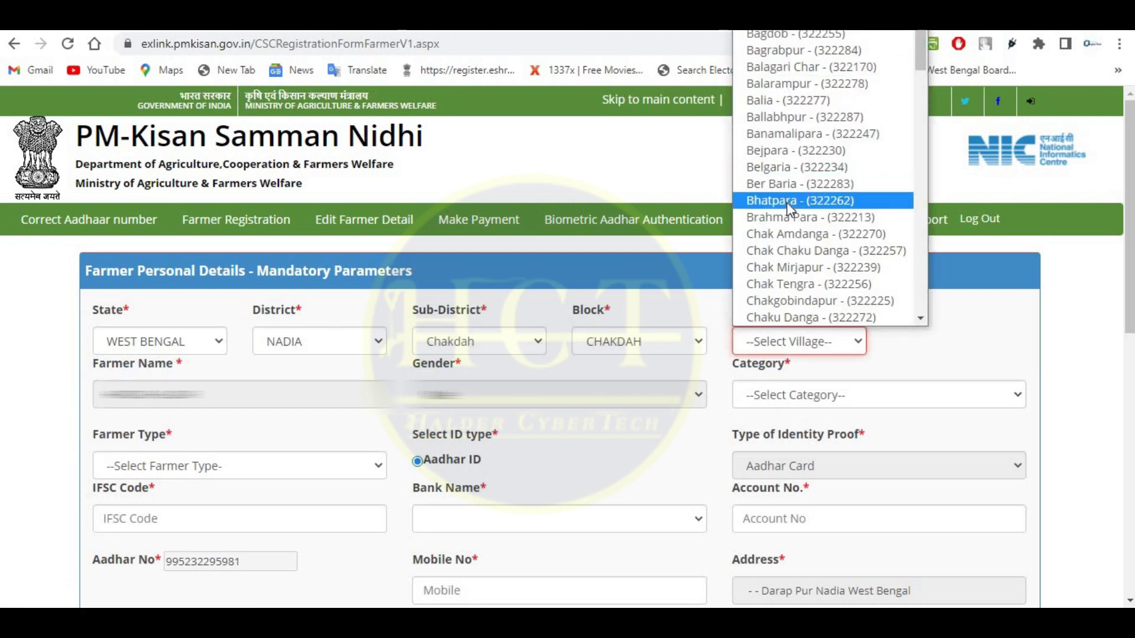
scroll(786, 202, "down", 5)
scroll(786, 203, "up", 5)
left_click(786, 100)
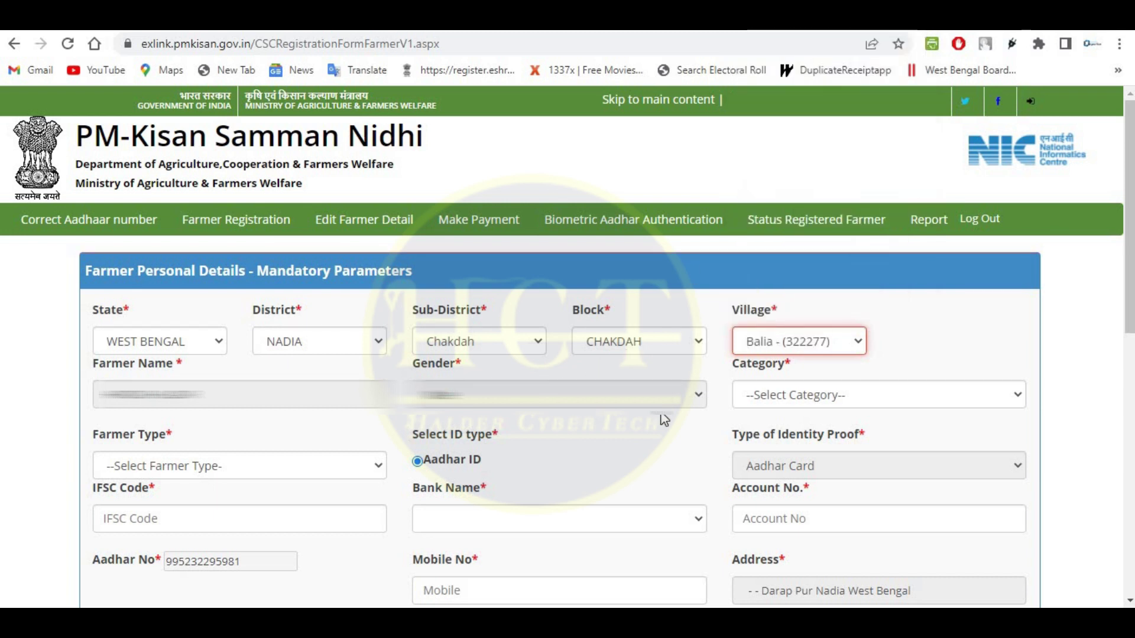
left_click(777, 403)
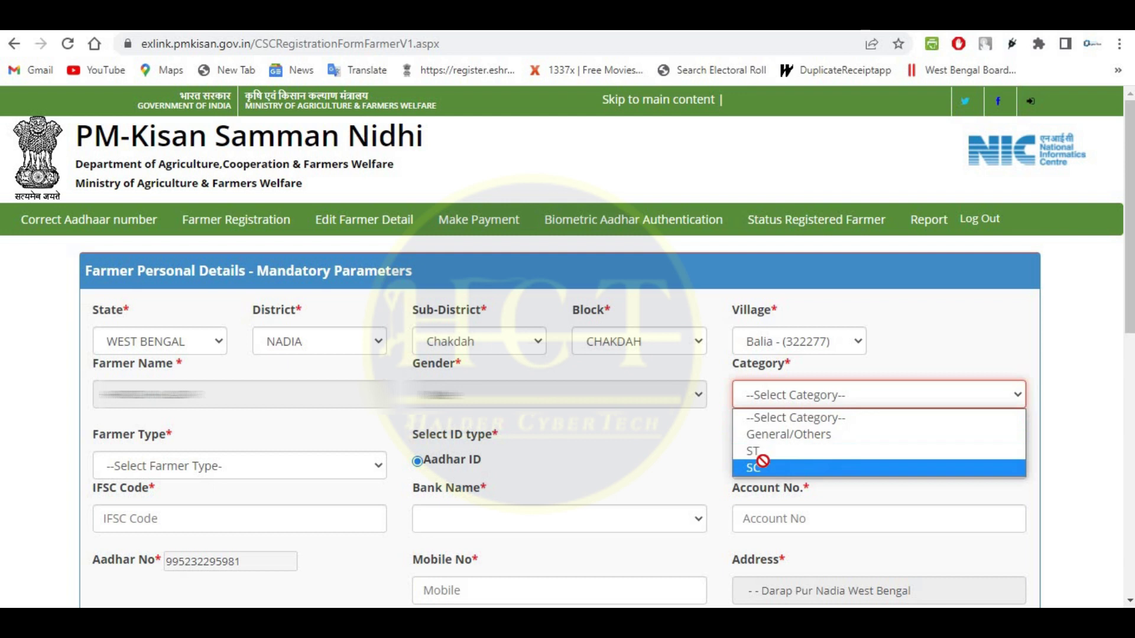
left_click(763, 464)
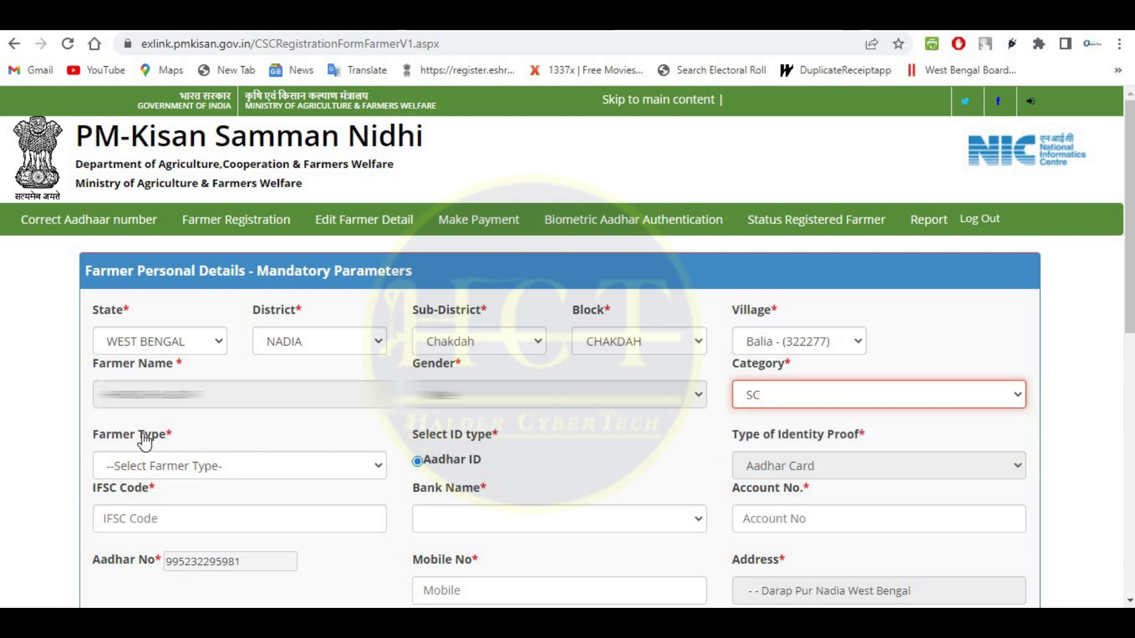
left_click(177, 468)
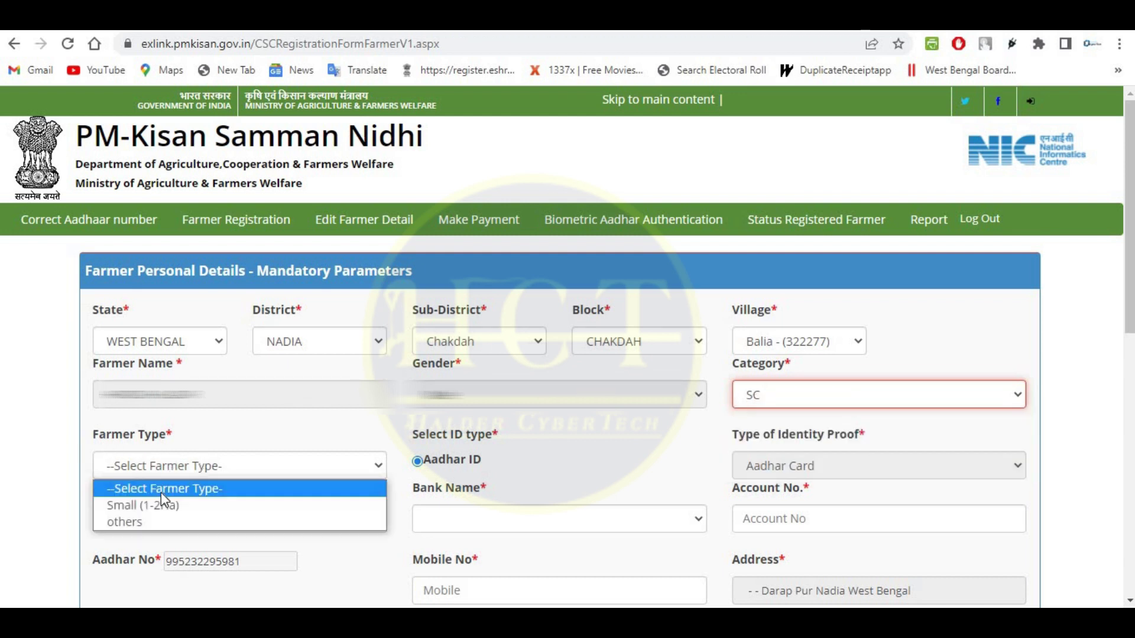
Step: Set Farmer Type to others, paste IFSC code BKID0004224, and select BANK OF INDIA
left_click(164, 531)
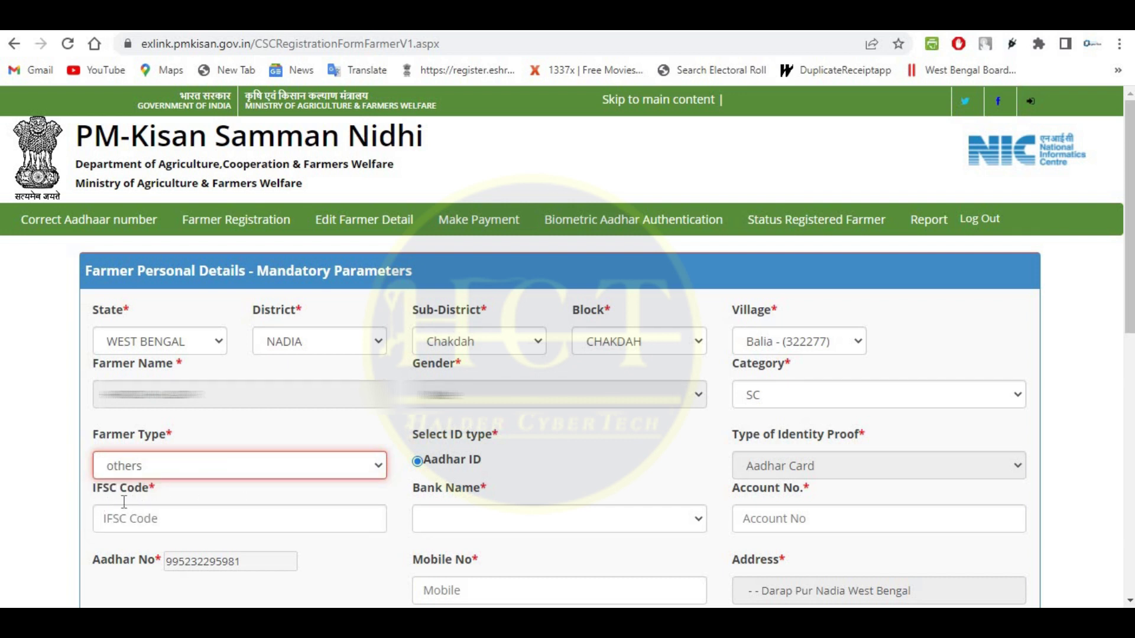
left_click(147, 513)
type("BKID0004224")
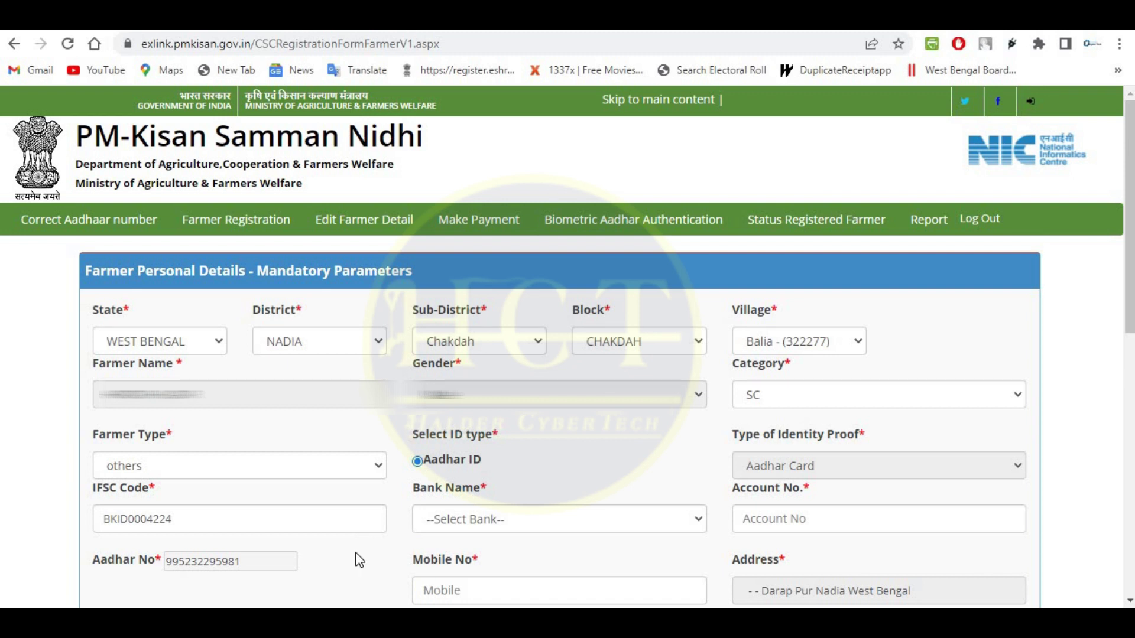
left_click(451, 520)
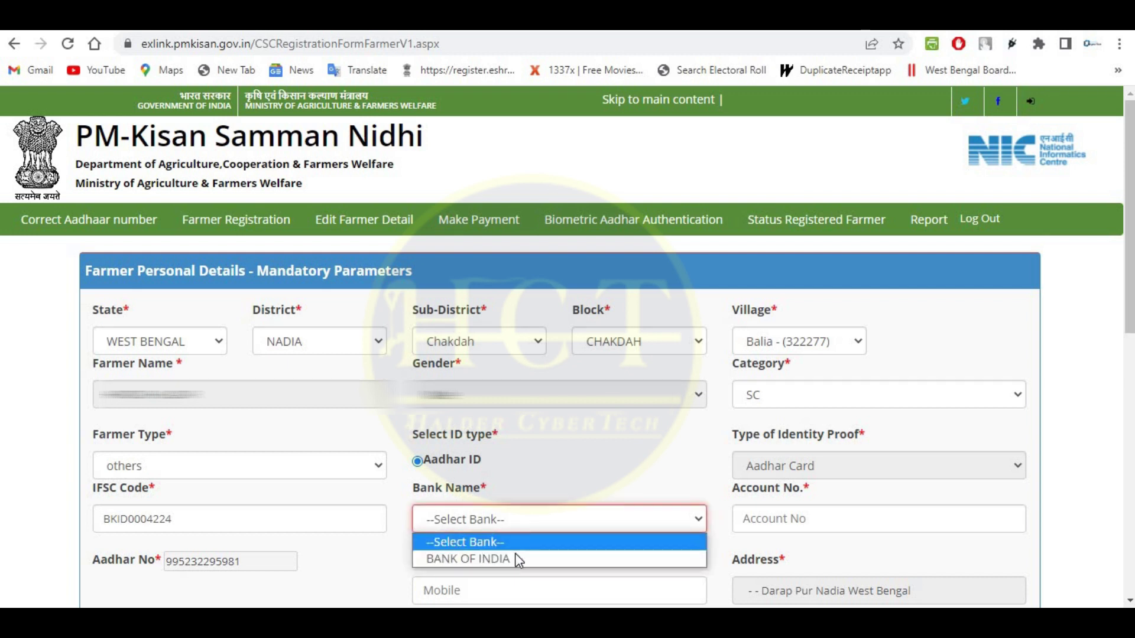
left_click(481, 557)
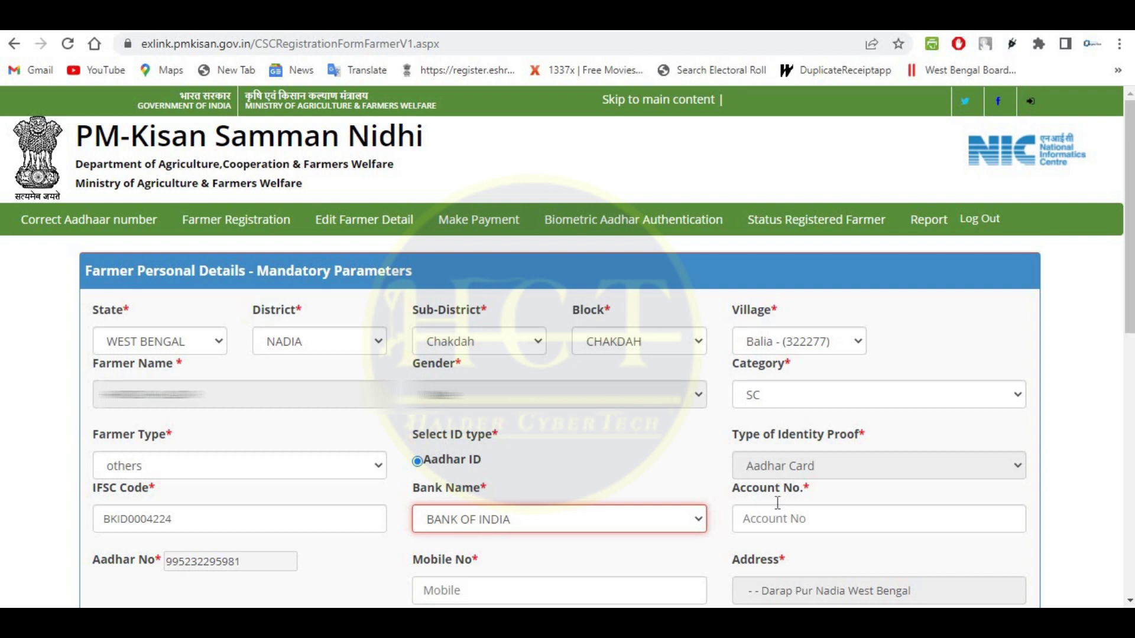
scroll(786, 510, "down", 3)
scroll(734, 425, "down", 3)
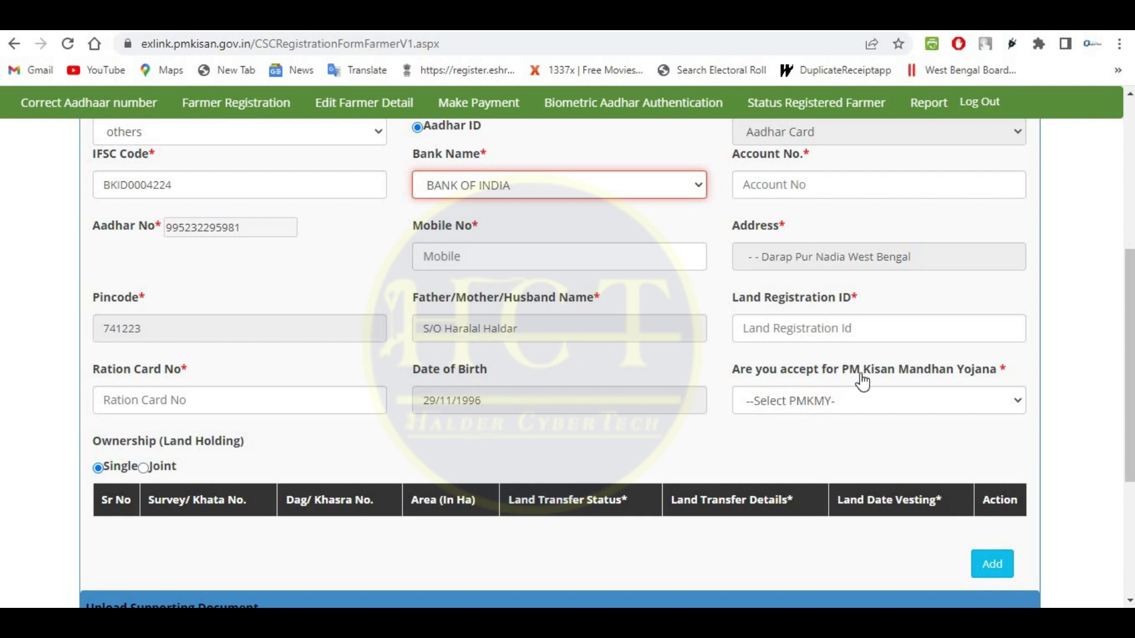
Step: Set the PM Kisan Mandhan Yojana dropdown to Yes and scroll to the land section
left_click(841, 401)
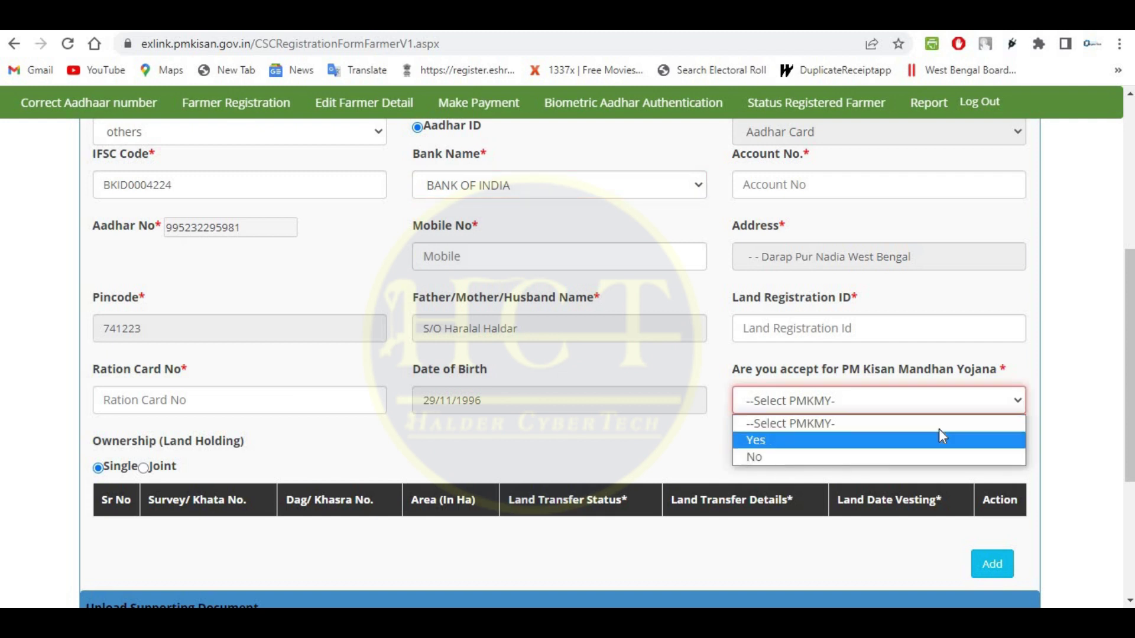
left_click(784, 461)
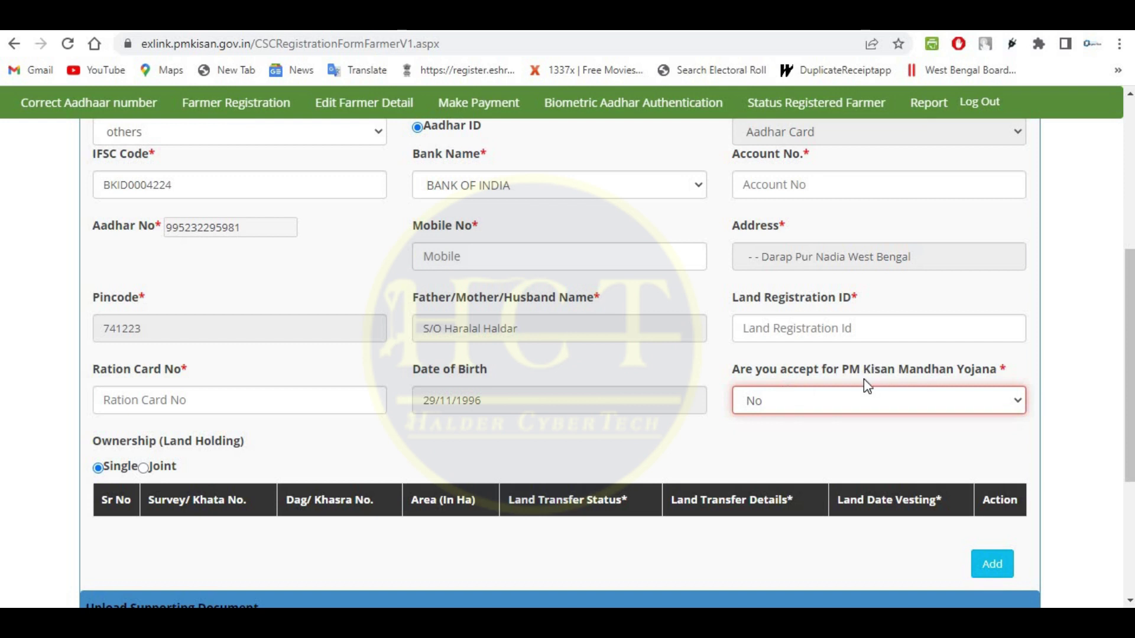
scroll(863, 378, "down", 4)
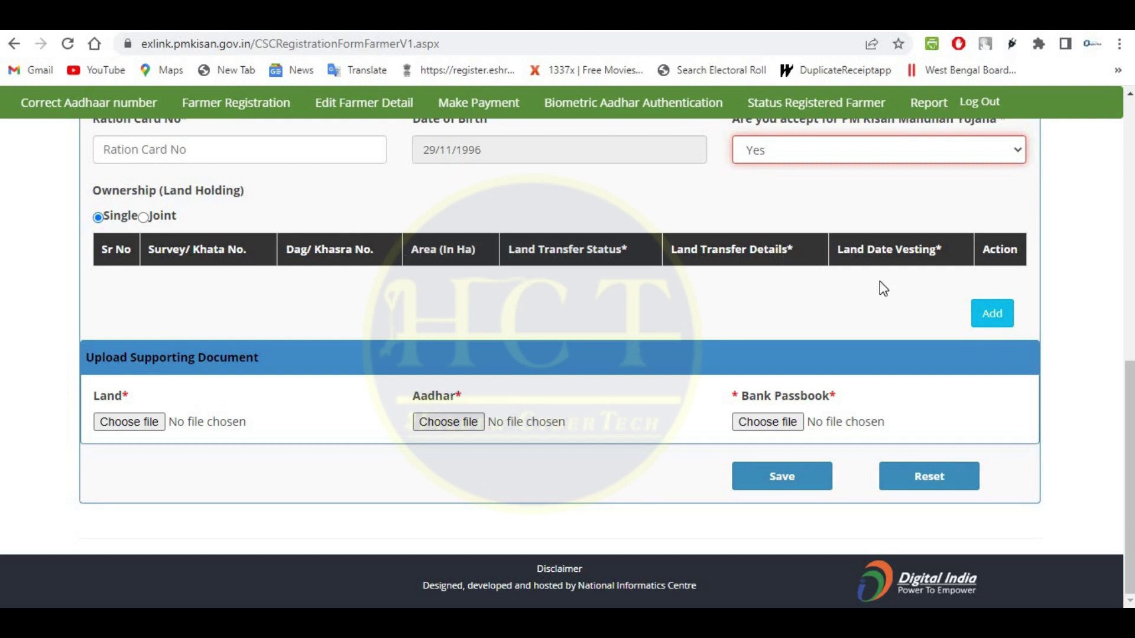
Step: Add a land detail entry transferred after 01-02-2019 through Purchase of Land
left_click(1004, 316)
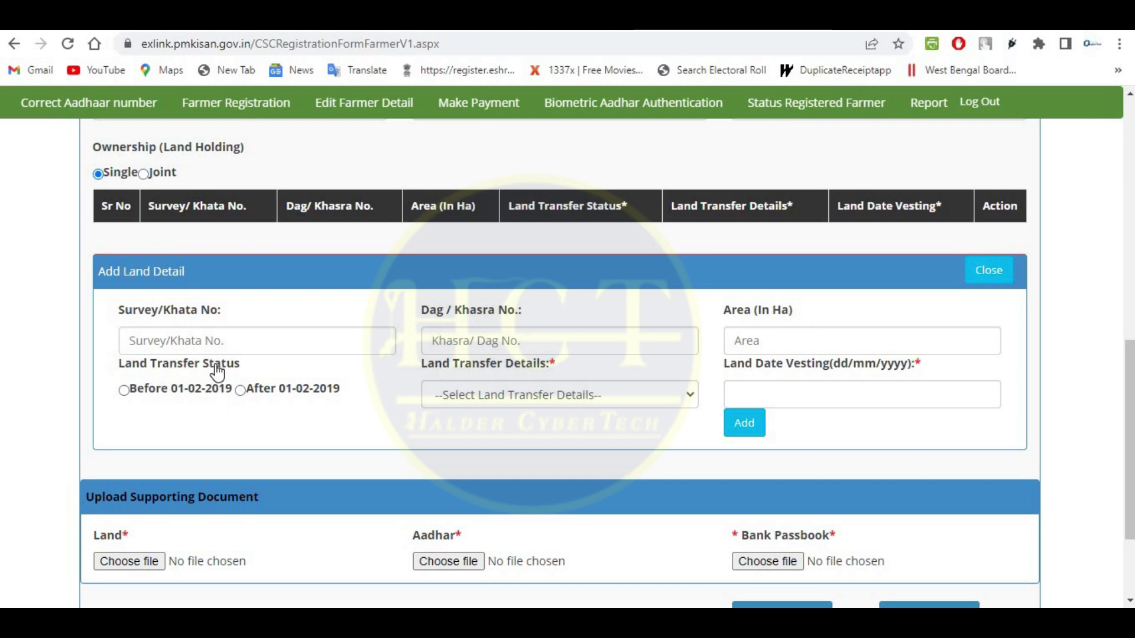
left_click(124, 391)
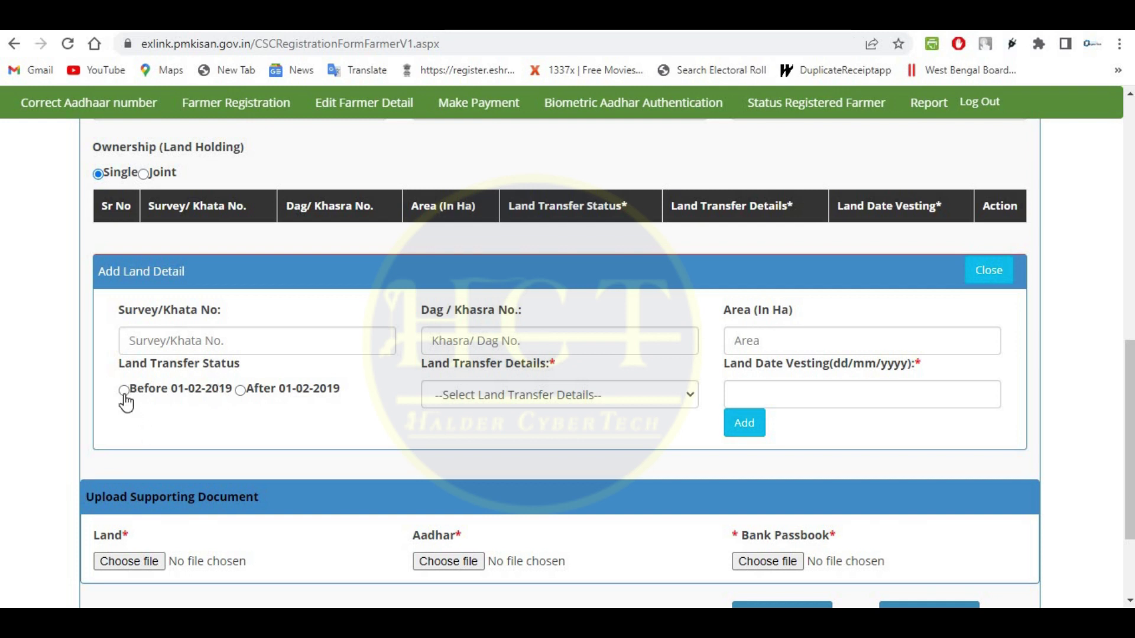
left_click(241, 391)
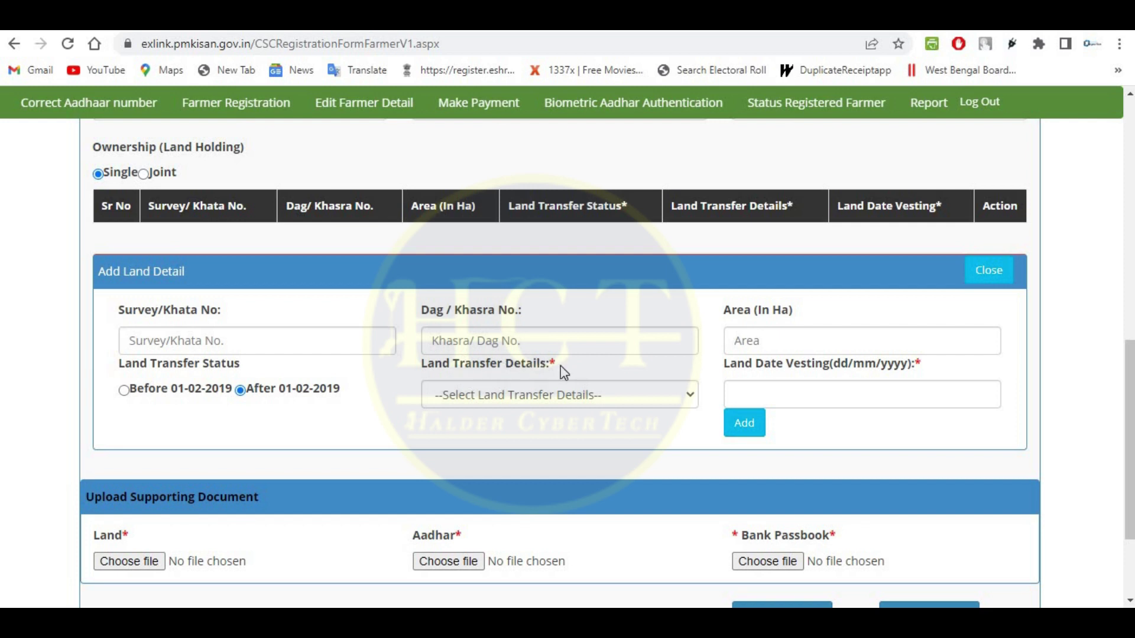
left_click(507, 402)
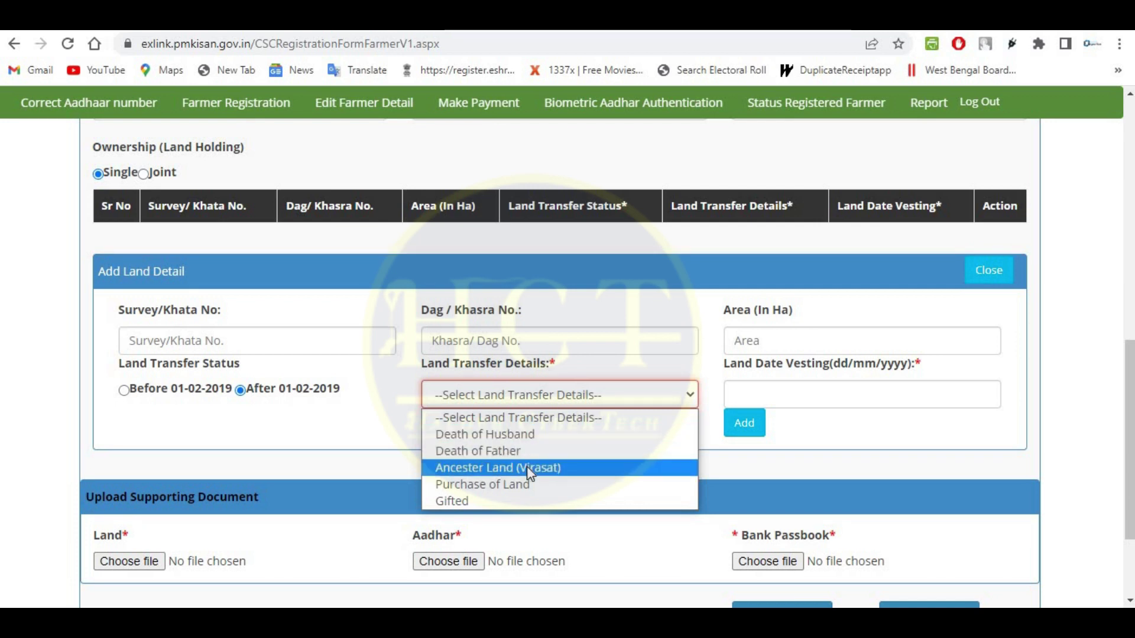
left_click(483, 485)
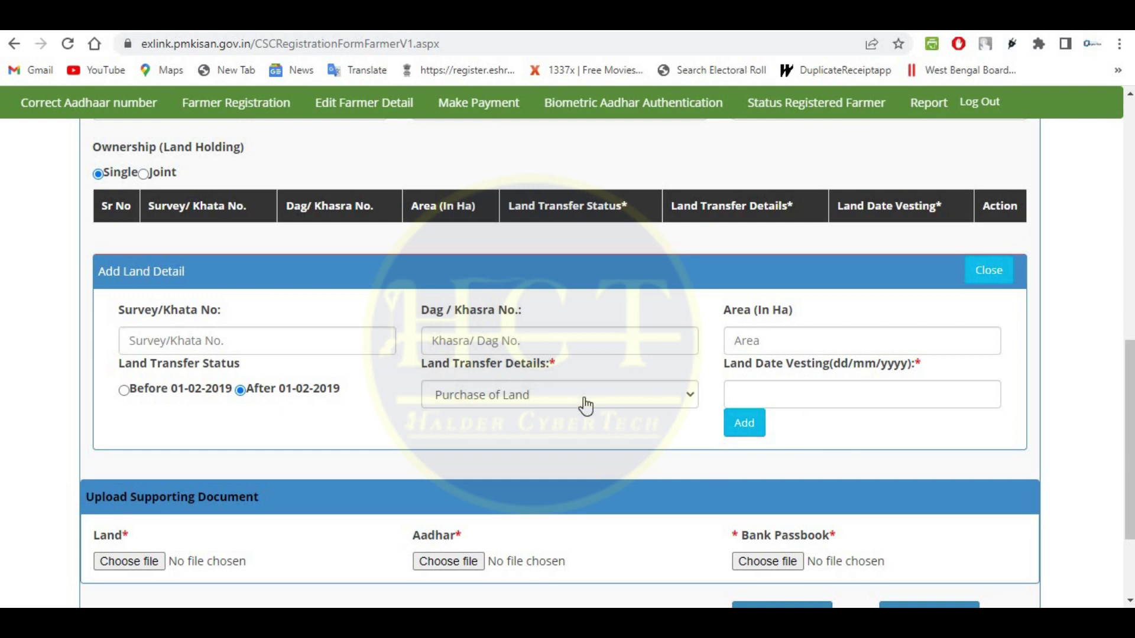
scroll(589, 410, "down", 3)
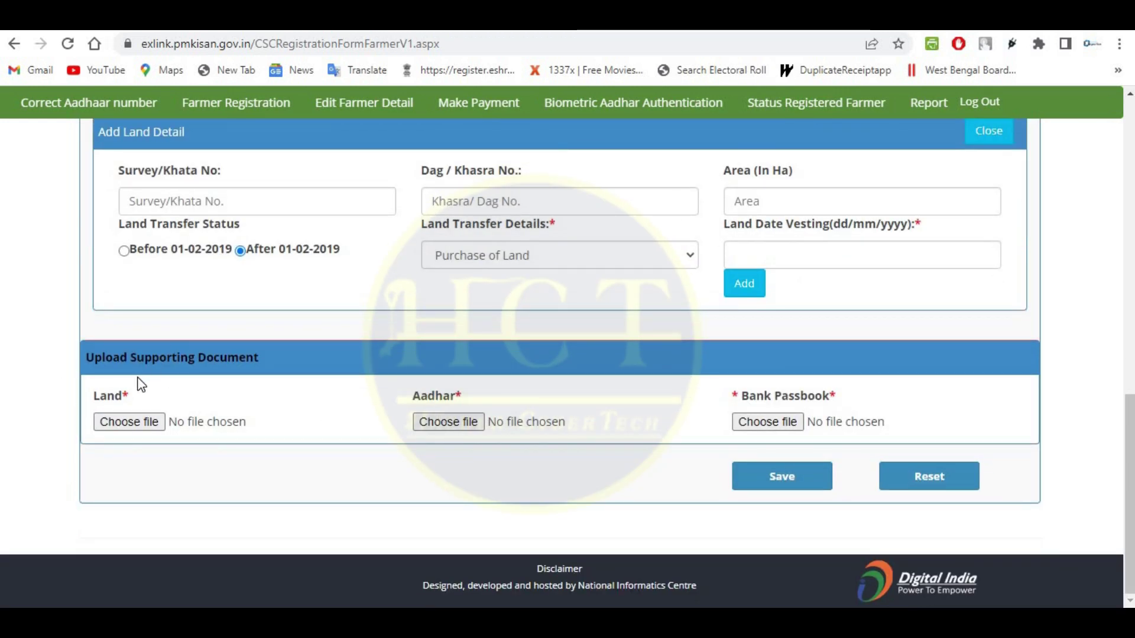